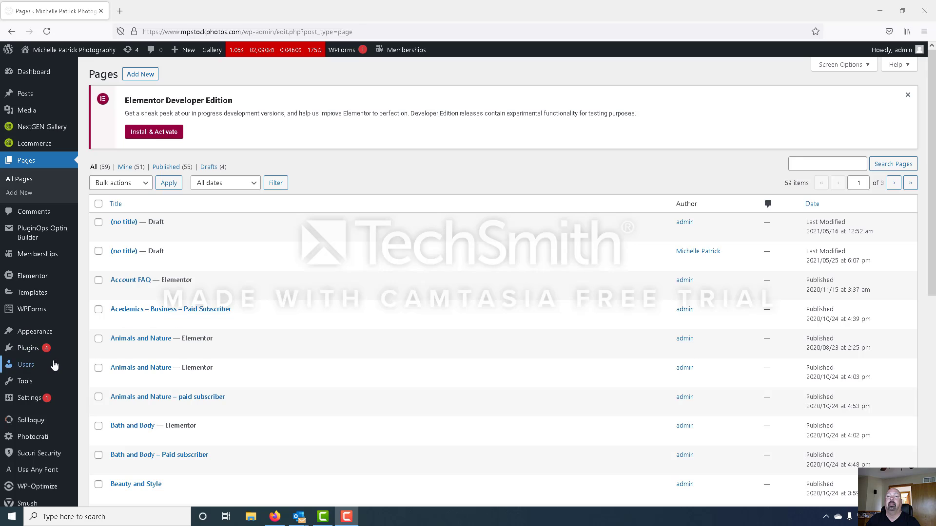
# Step: Go through the site's Pages list to its third page of entries
pyautogui.moveTo(56, 364)
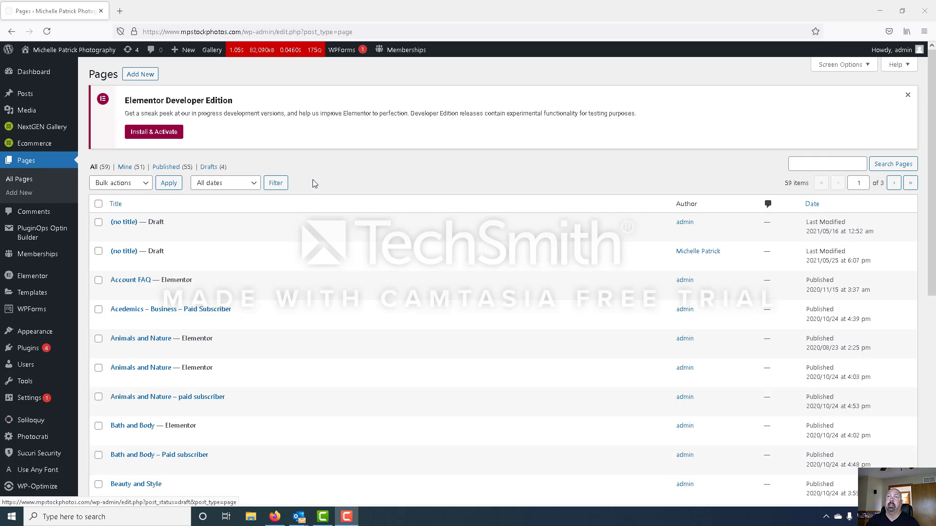
pyautogui.scroll(-5, 395, 226)
pyautogui.scroll(-3, 395, 227)
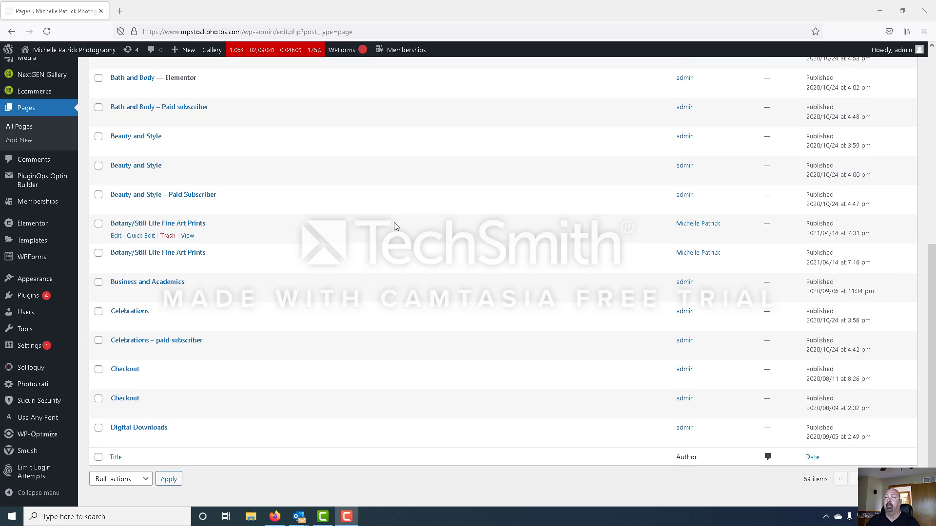
pyautogui.scroll(8, 392, 226)
pyautogui.scroll(-5, 385, 247)
pyautogui.scroll(-3, 385, 246)
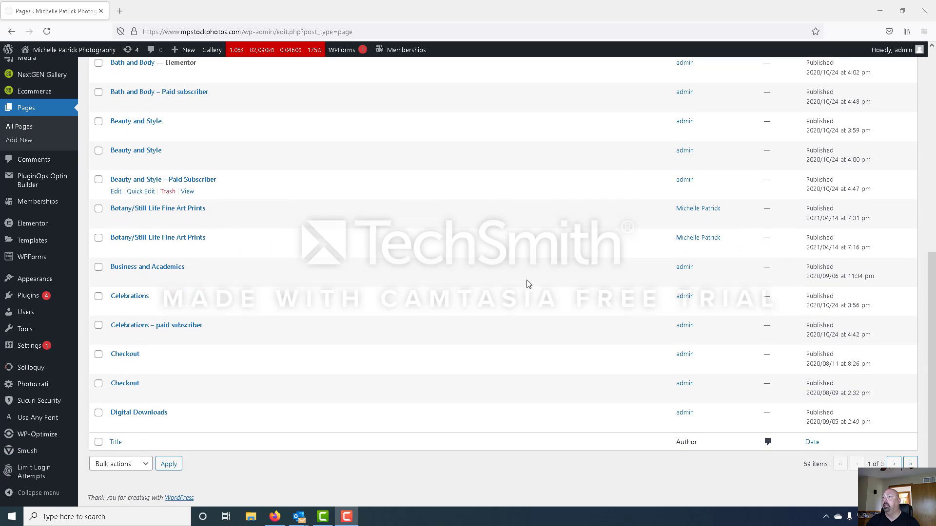
pyautogui.click(895, 464)
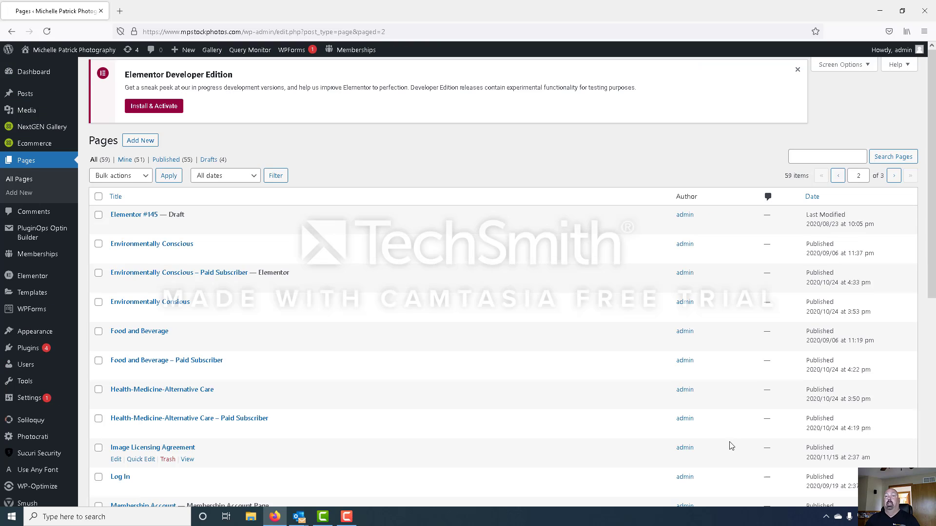
pyautogui.scroll(-2, 488, 337)
pyautogui.scroll(-5, 371, 324)
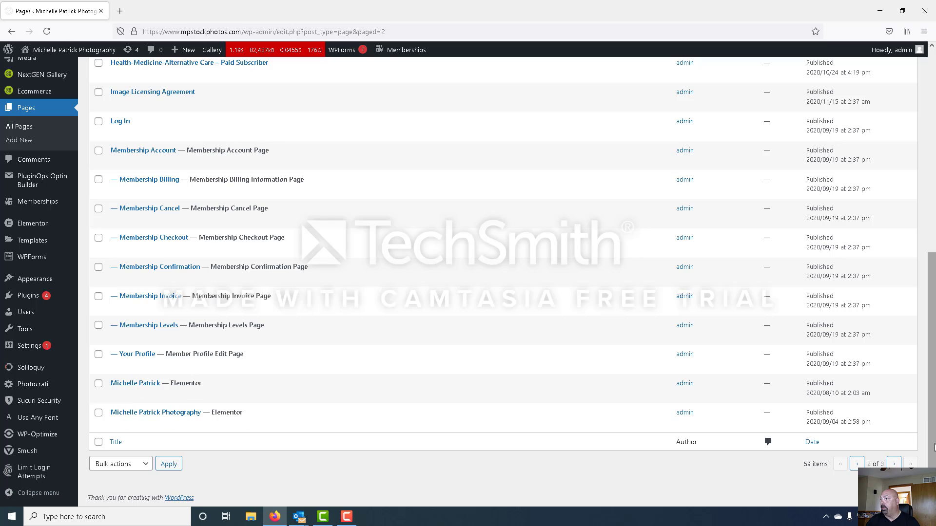
pyautogui.click(894, 464)
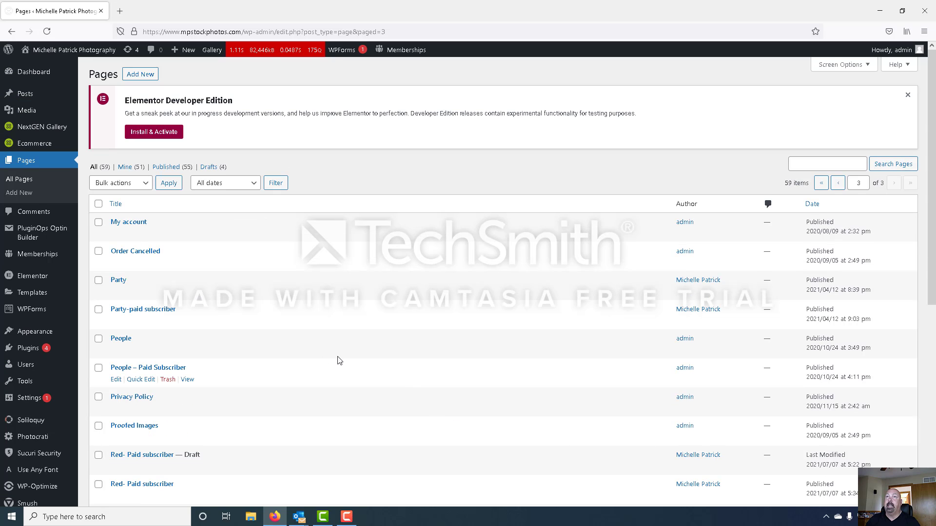
# Step: Open the page marked as Front Page for editing with Elementor
pyautogui.scroll(-6, 300, 342)
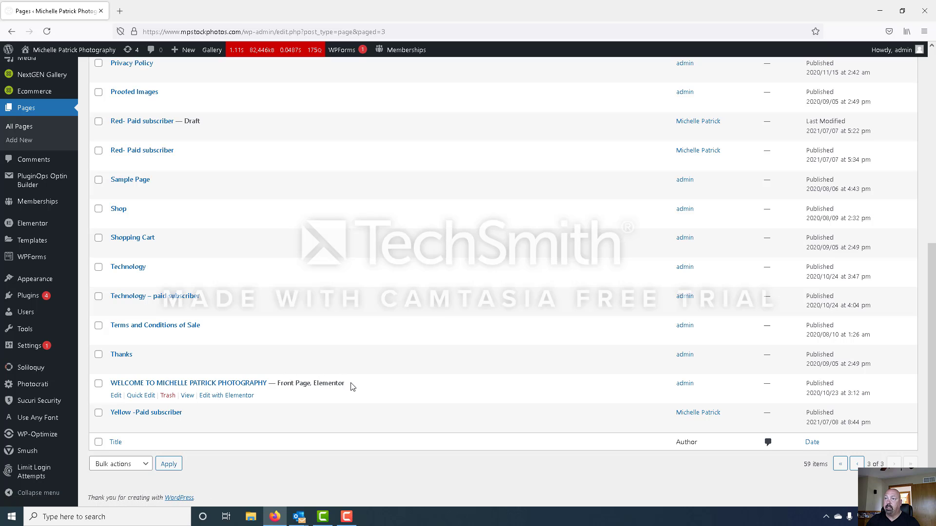
pyautogui.moveTo(352, 386); pyautogui.dragTo(274, 385)
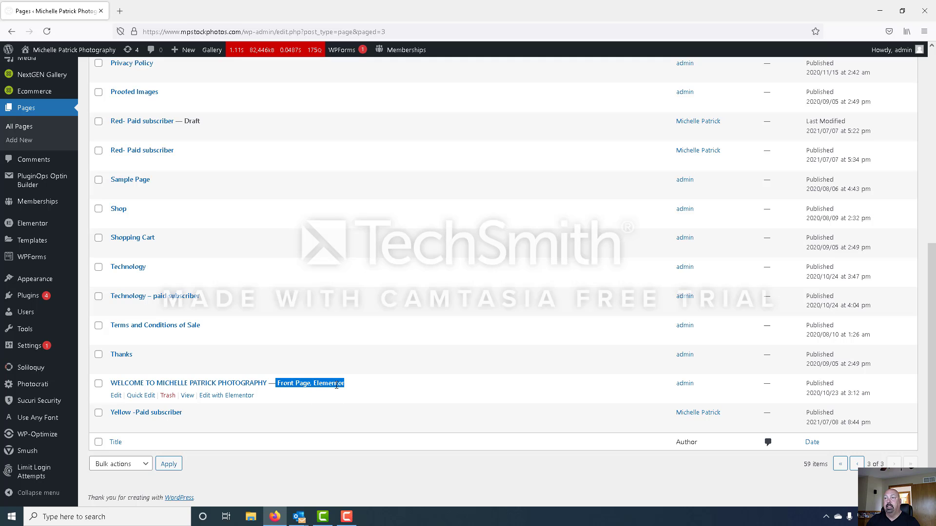
pyautogui.click(313, 383)
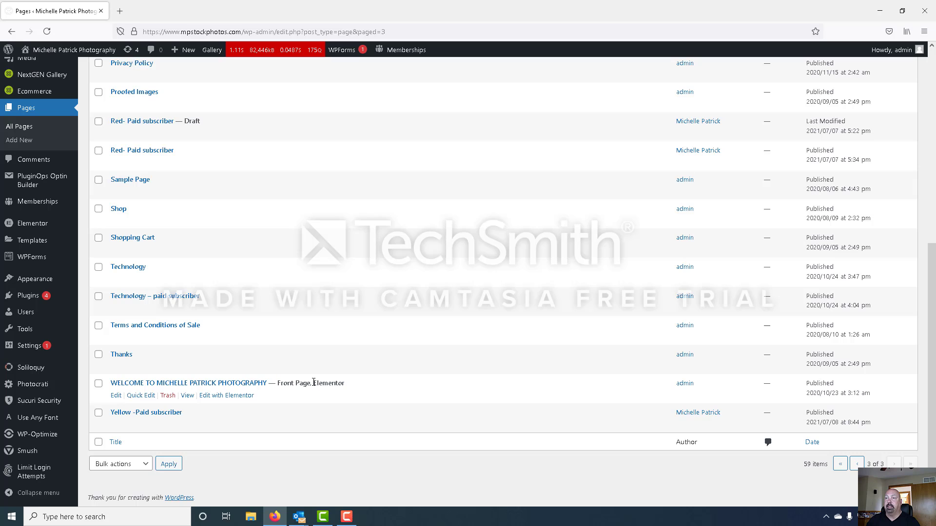
pyautogui.click(214, 397)
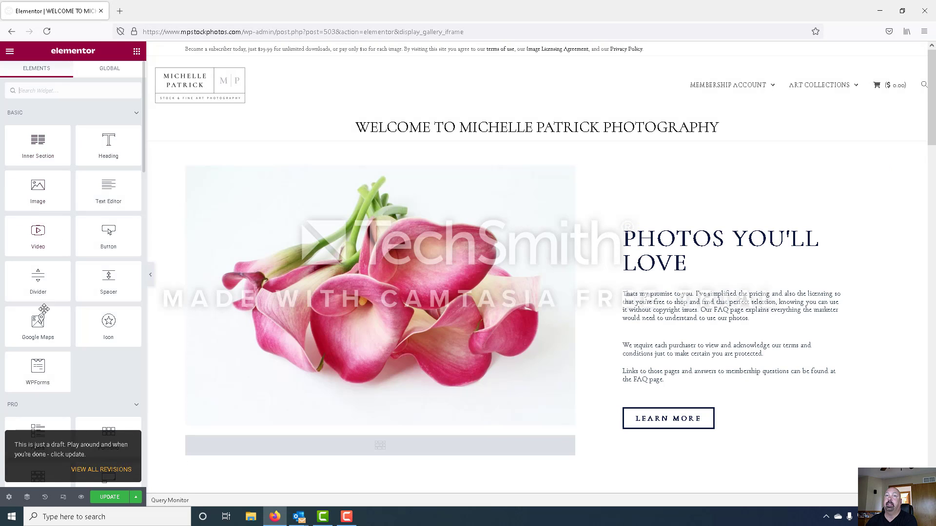
# Step: Look through the available Elementor widgets in the Basic, Pro and General categories
pyautogui.scroll(-7, 85, 146)
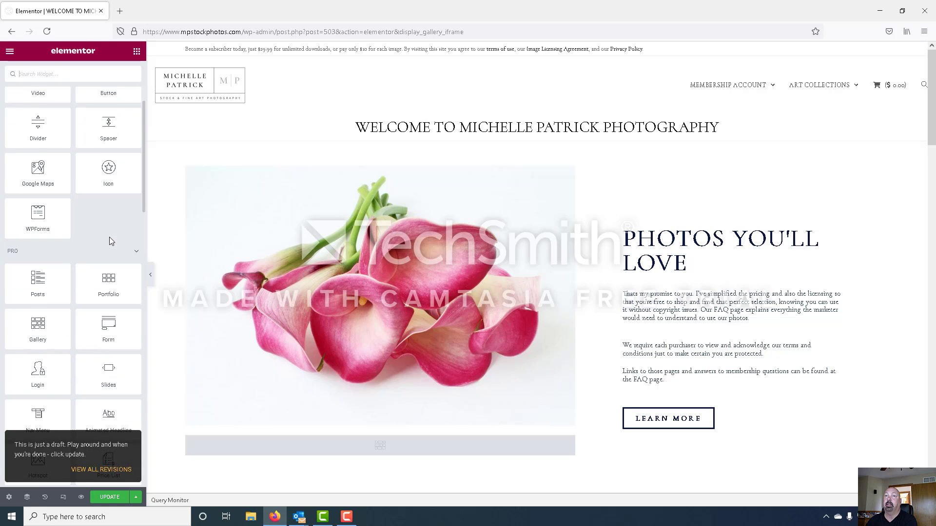
pyautogui.scroll(-5, 107, 248)
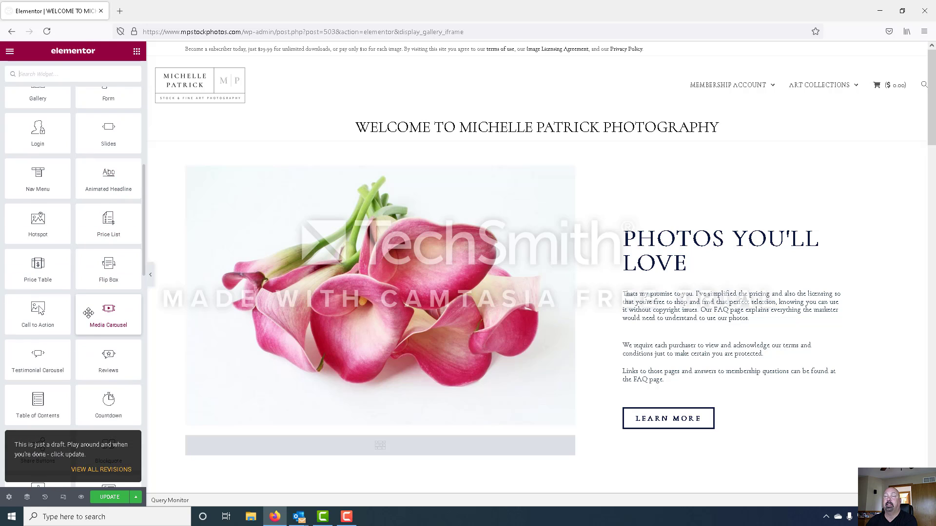
pyautogui.scroll(-8, 88, 313)
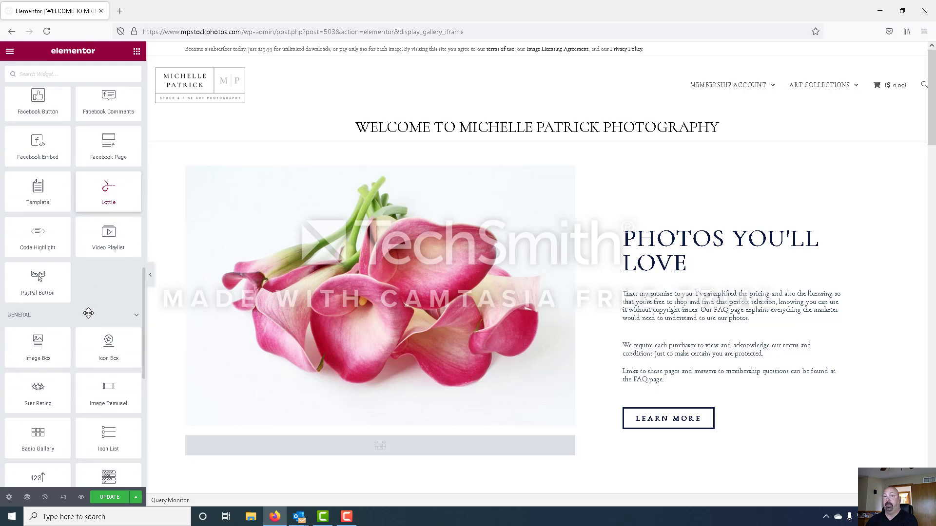
pyautogui.scroll(-5, 88, 313)
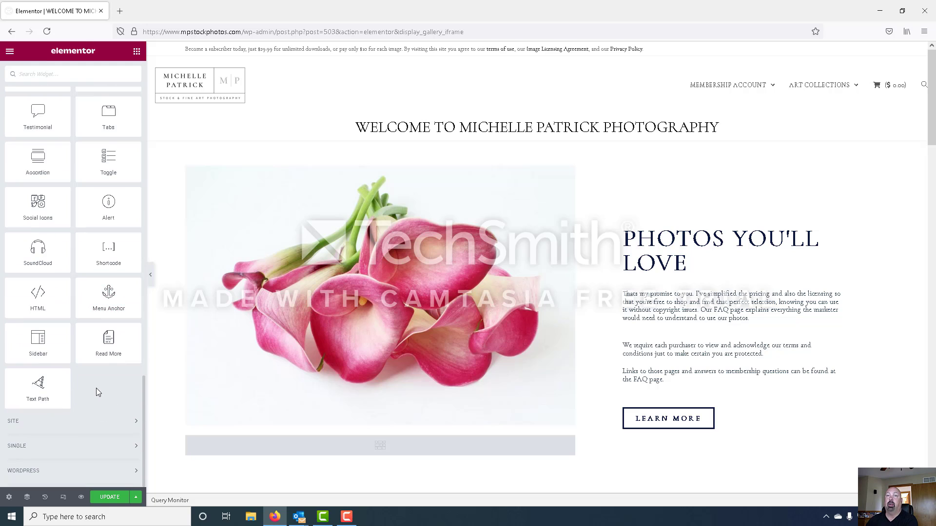
pyautogui.scroll(5, 96, 388)
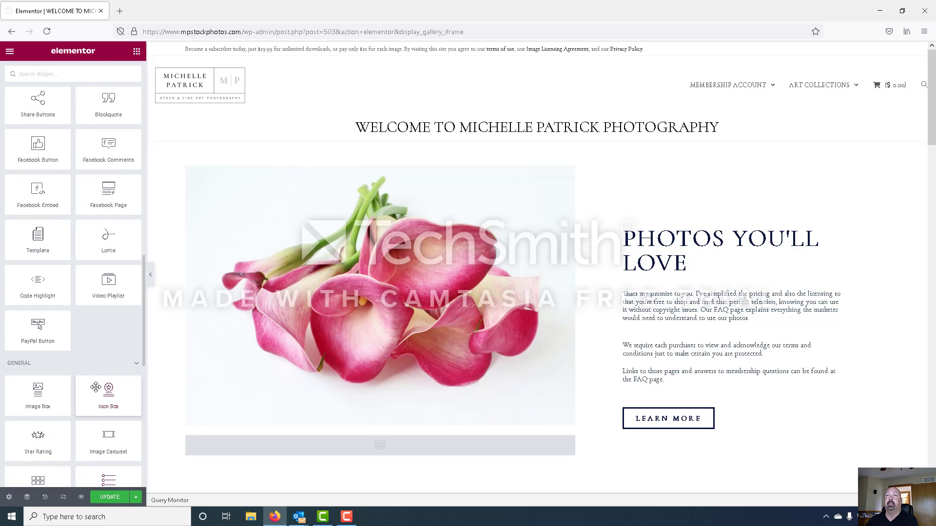
pyautogui.scroll(10, 96, 388)
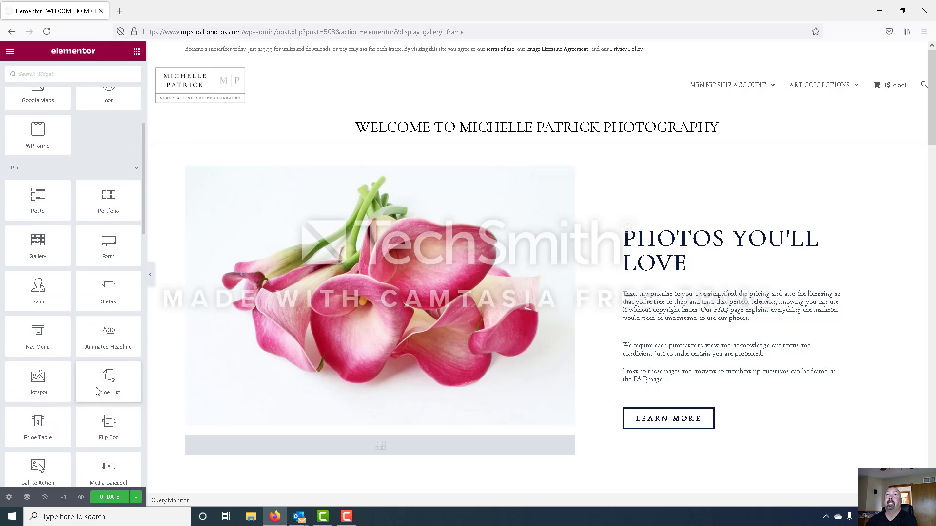
pyautogui.scroll(5, 95, 388)
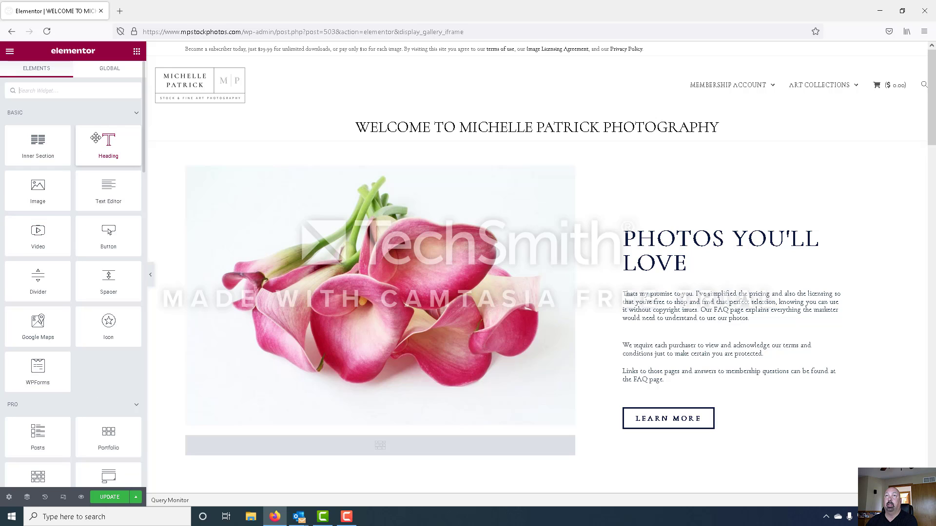
pyautogui.scroll(-3, 74, 219)
pyautogui.scroll(-3, 91, 273)
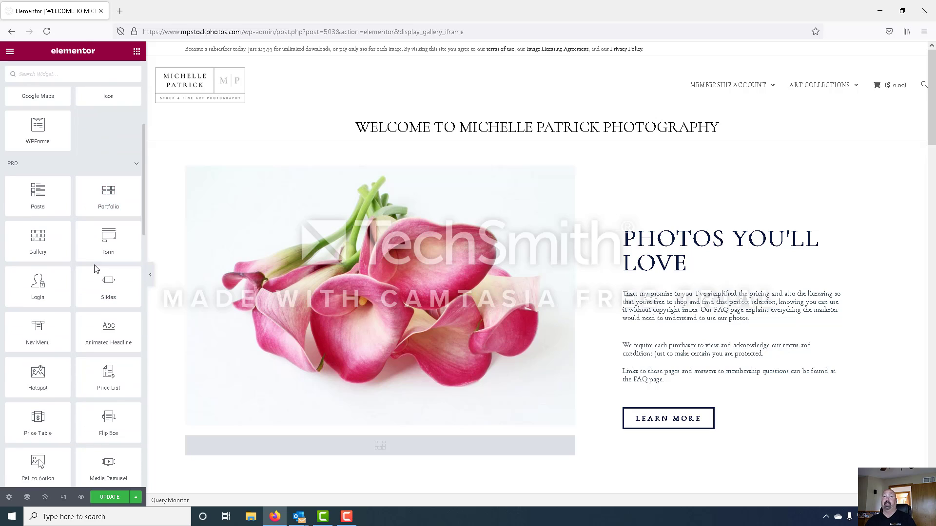
pyautogui.scroll(-1, 92, 268)
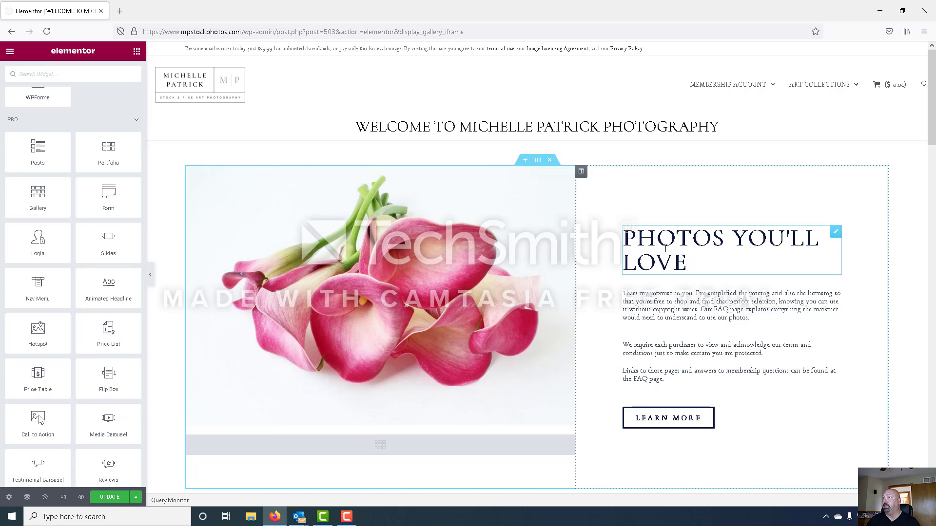
# Step: Examine the front page's layout from the Photos You'll Love section through the photo gallery tiles to the last row
pyautogui.scroll(-4, 619, 217)
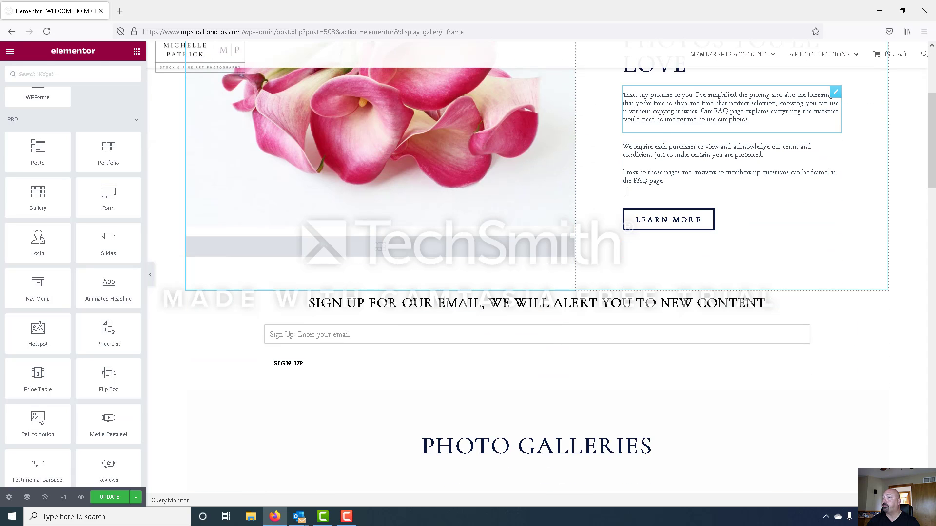
pyautogui.scroll(-7, 576, 308)
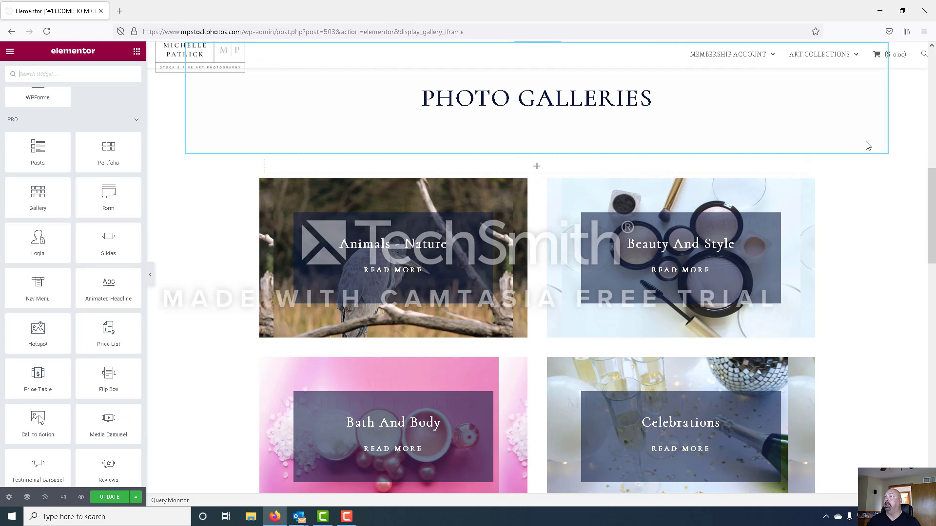
pyautogui.scroll(-4, 856, 210)
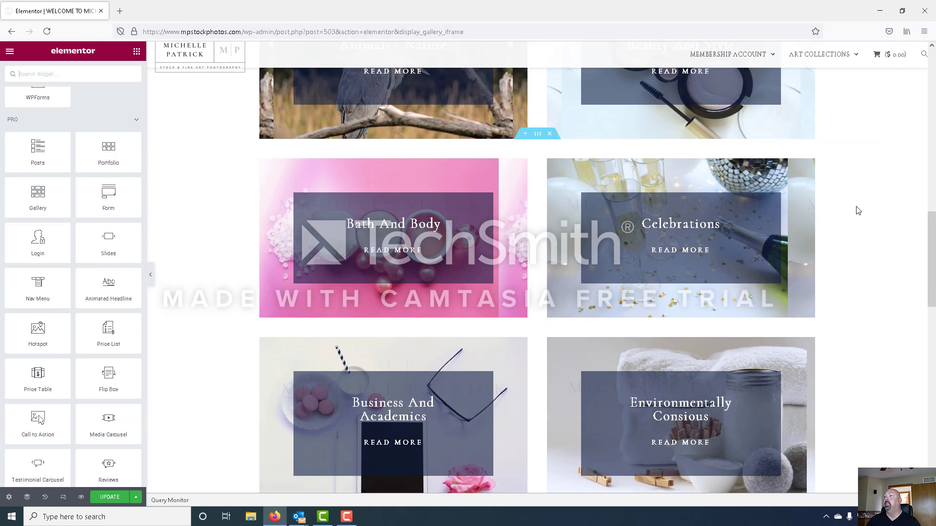
pyautogui.scroll(3, 403, 183)
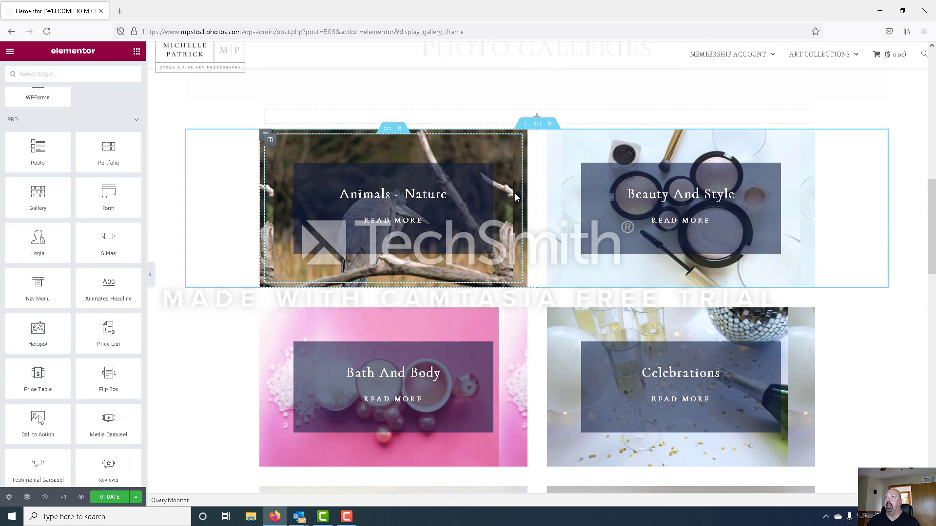
pyautogui.scroll(-3, 516, 195)
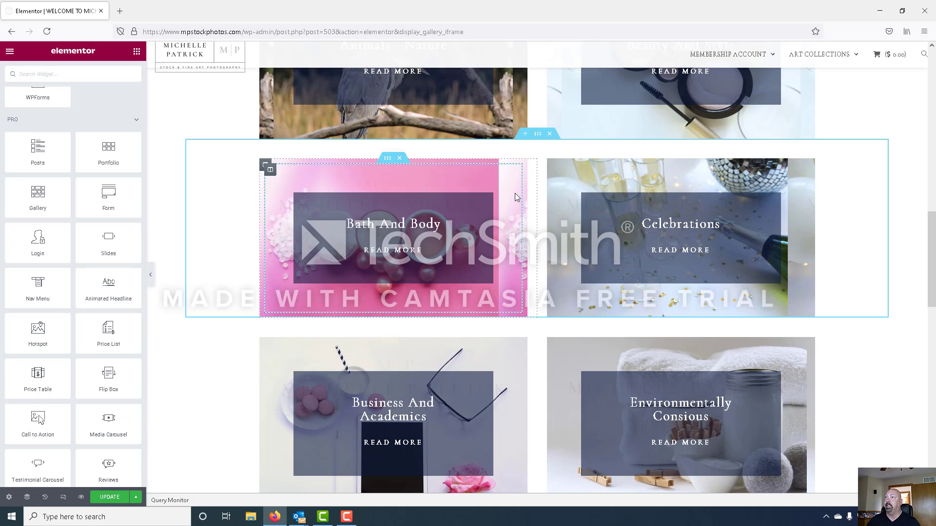
pyautogui.scroll(-3, 576, 200)
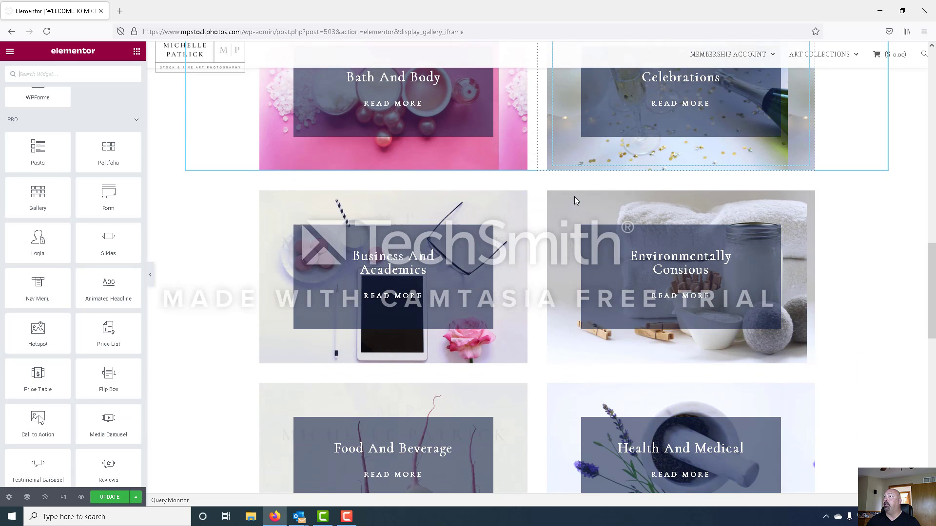
pyautogui.scroll(-3, 575, 217)
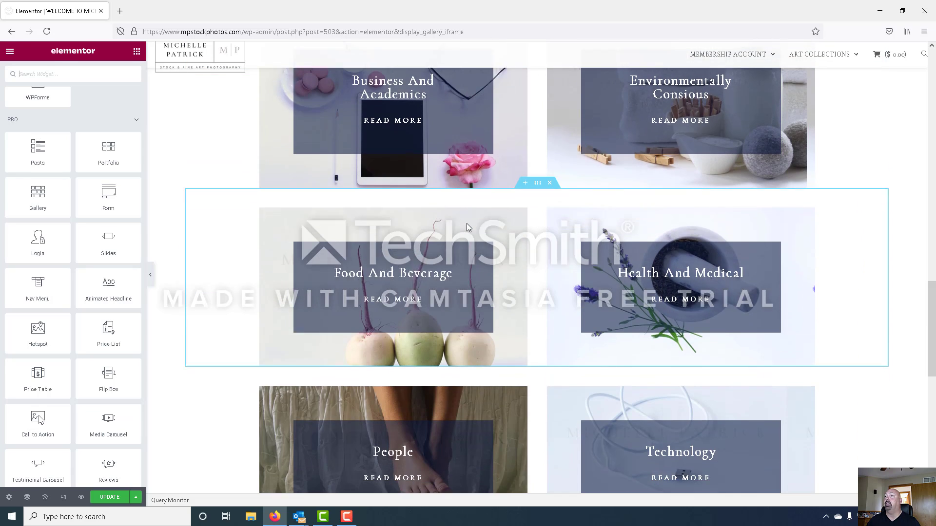
pyautogui.scroll(-2, 467, 227)
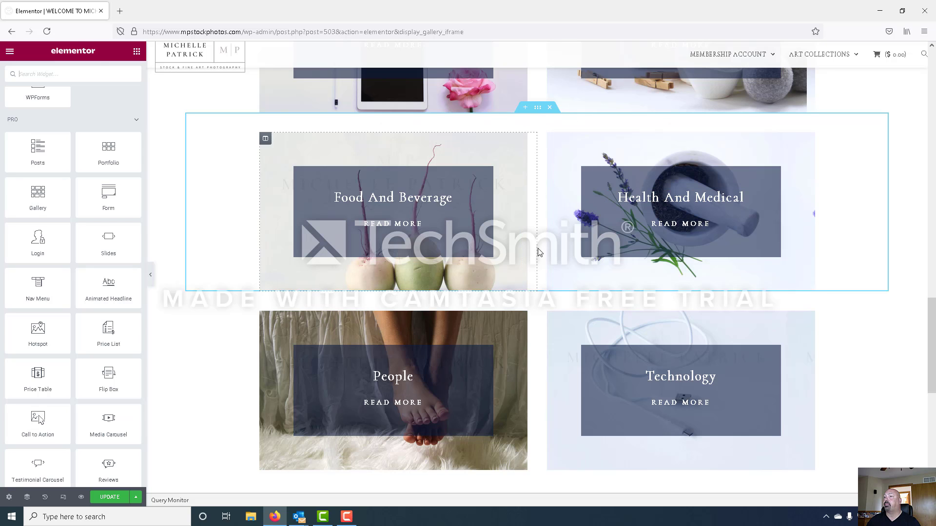
pyautogui.scroll(-4, 541, 254)
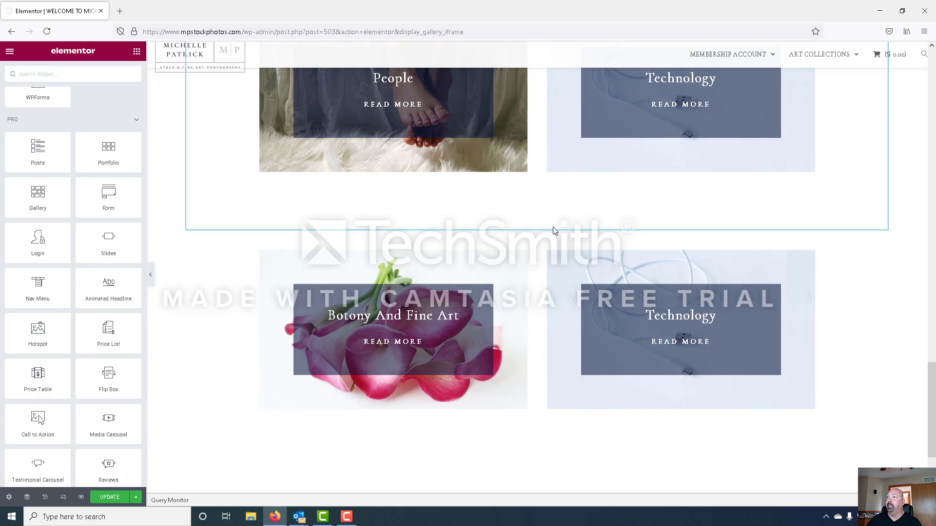
pyautogui.scroll(-1, 555, 229)
pyautogui.scroll(-1, 559, 223)
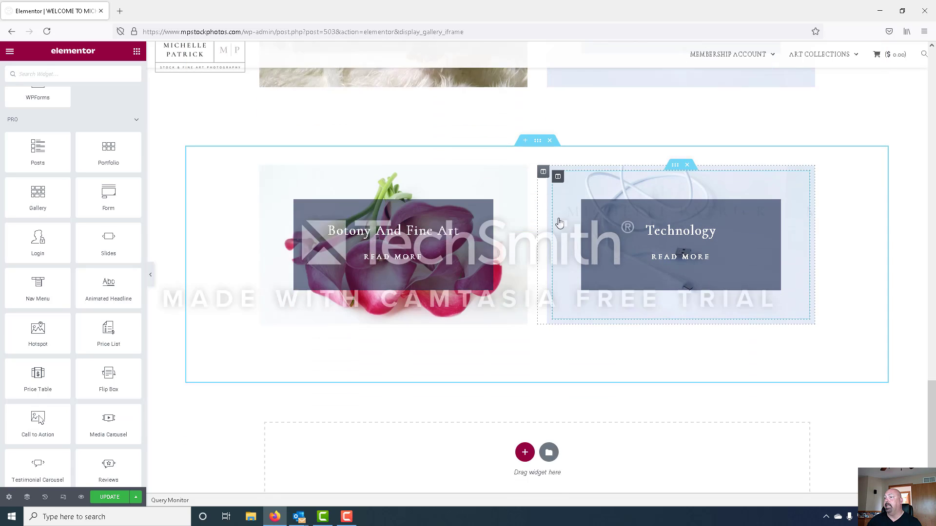
pyautogui.scroll(-2, 559, 223)
pyautogui.scroll(2, 558, 220)
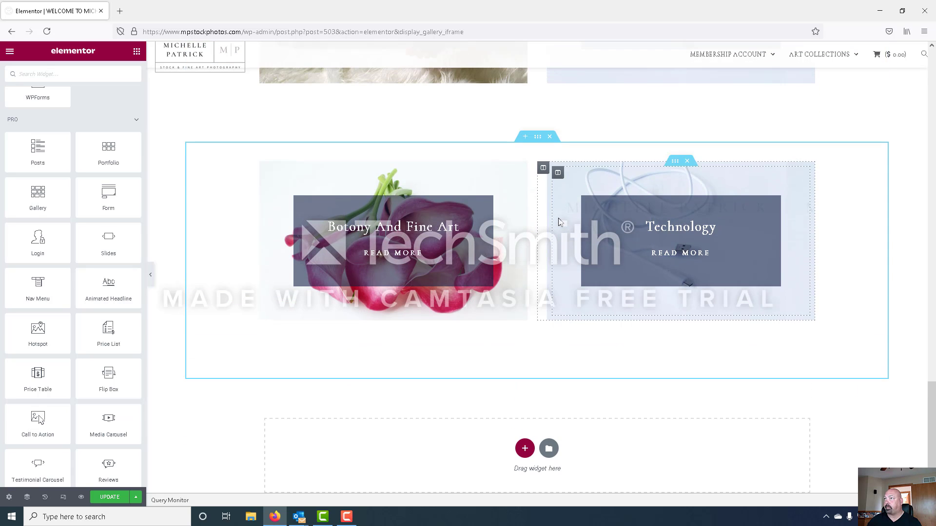
pyautogui.rightClick(539, 141)
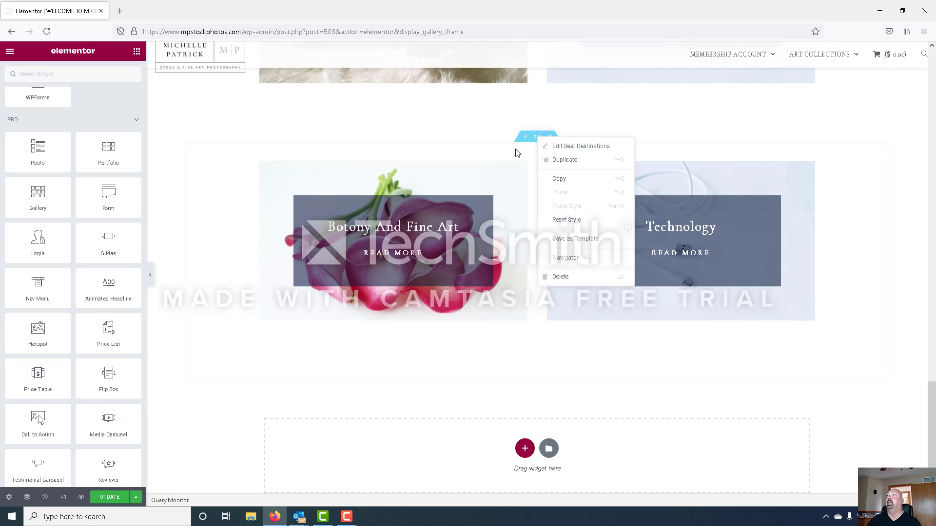
pyautogui.scroll(5, 520, 112)
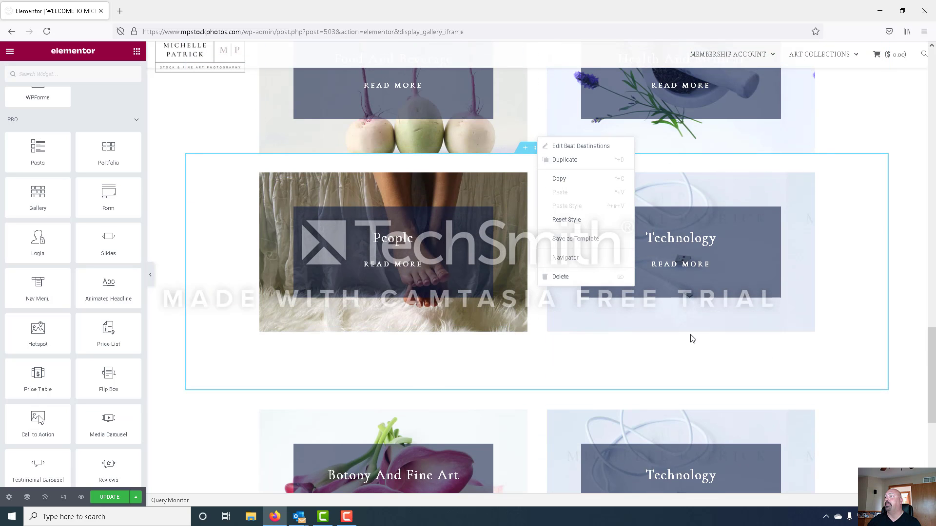
pyautogui.click(923, 337)
# Step: Open the style settings of the section containing the Botony And Fine Art gallery tile
pyautogui.scroll(-4, 548, 306)
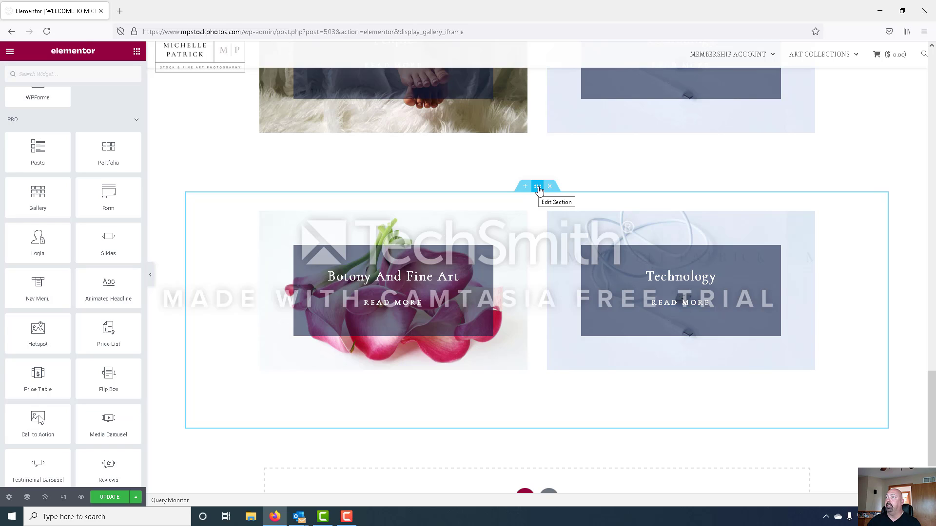
pyautogui.click(538, 188)
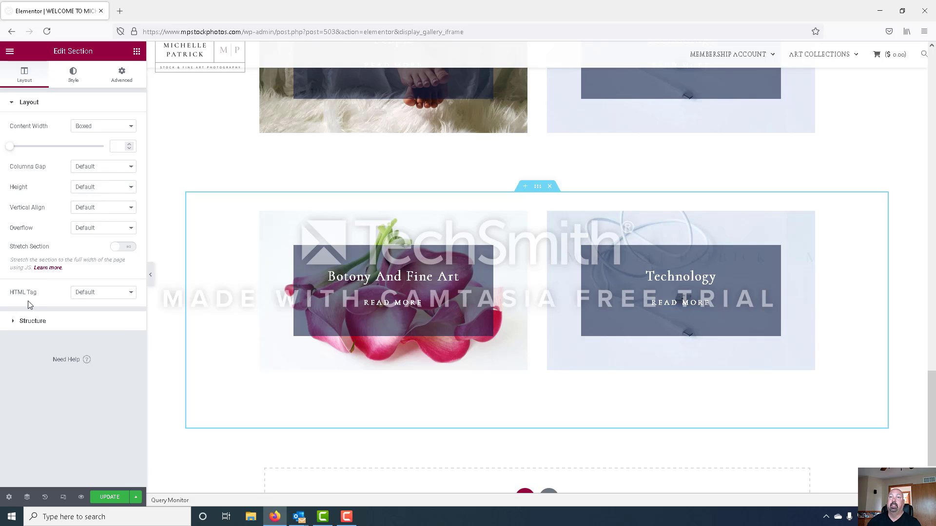
pyautogui.click(72, 76)
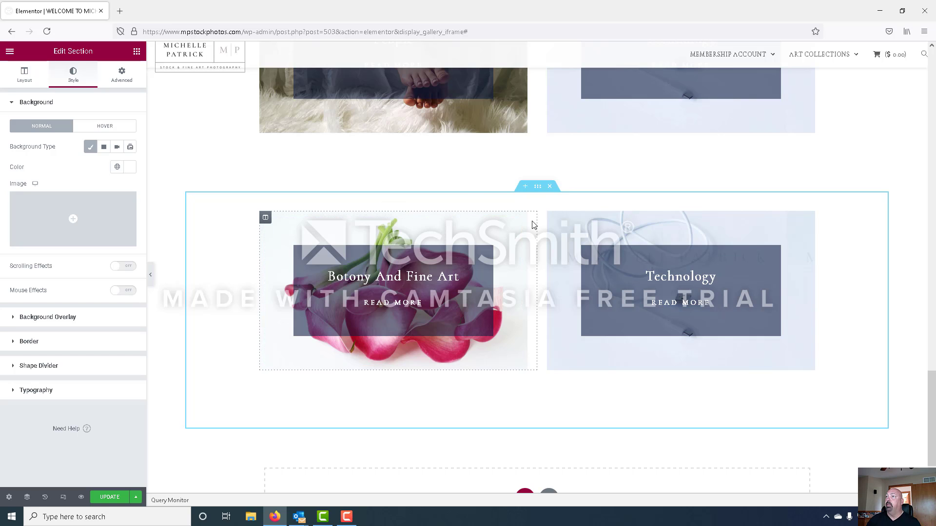
# Step: Examine the layout, background, background overlay, border and advanced settings of the column holding the Botony And Fine Art tile
pyautogui.click(265, 220)
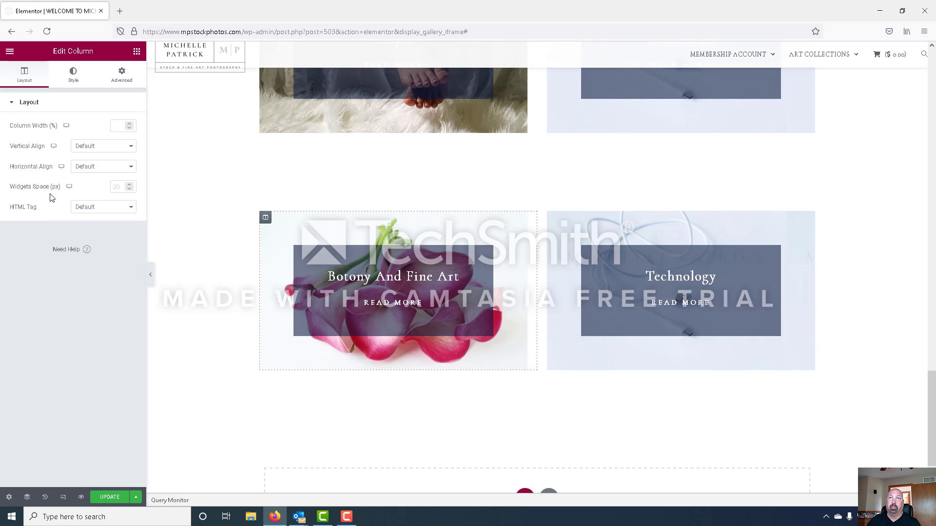
pyautogui.click(76, 81)
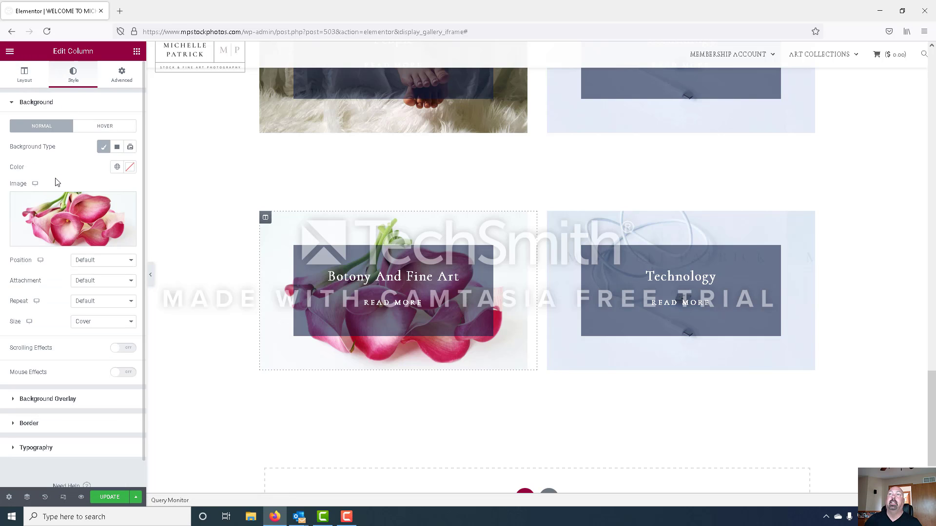
pyautogui.moveTo(61, 219)
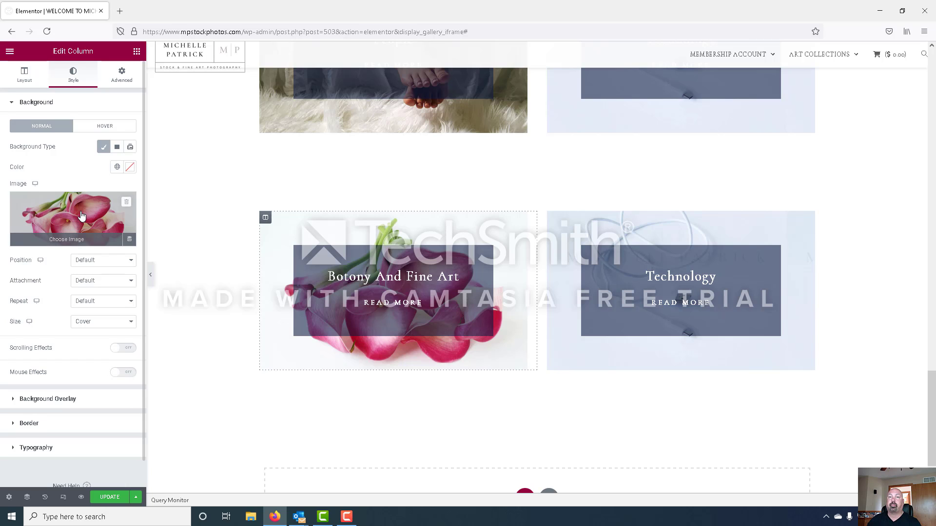
pyautogui.scroll(-1, 81, 216)
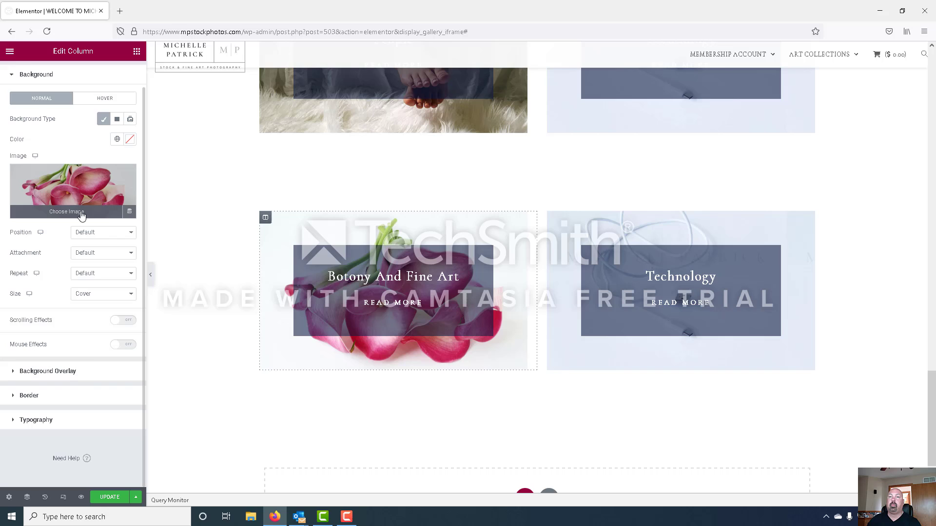
pyautogui.click(23, 372)
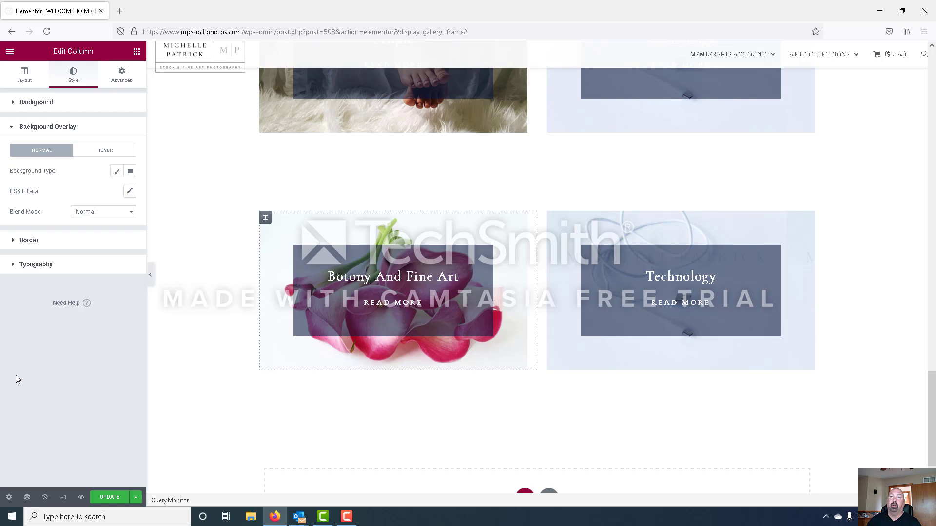
pyautogui.click(17, 241)
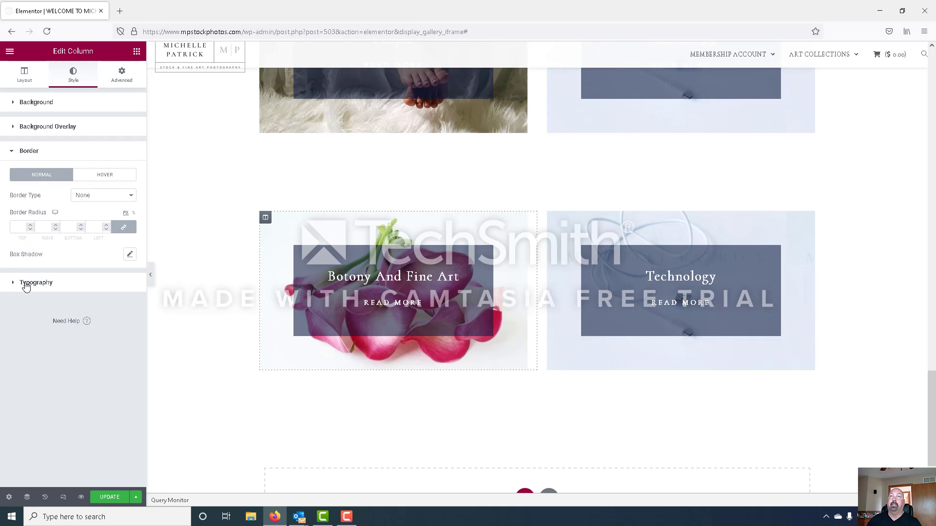
pyautogui.click(24, 151)
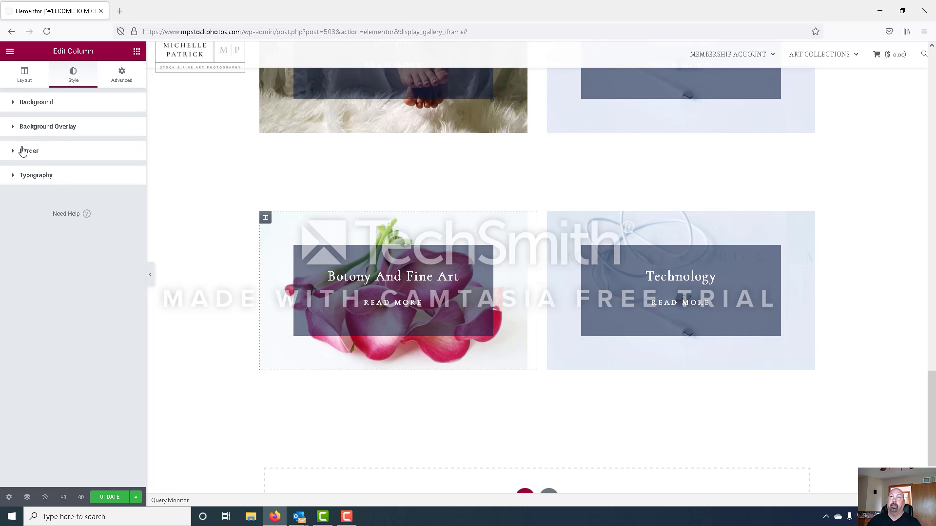
pyautogui.click(121, 74)
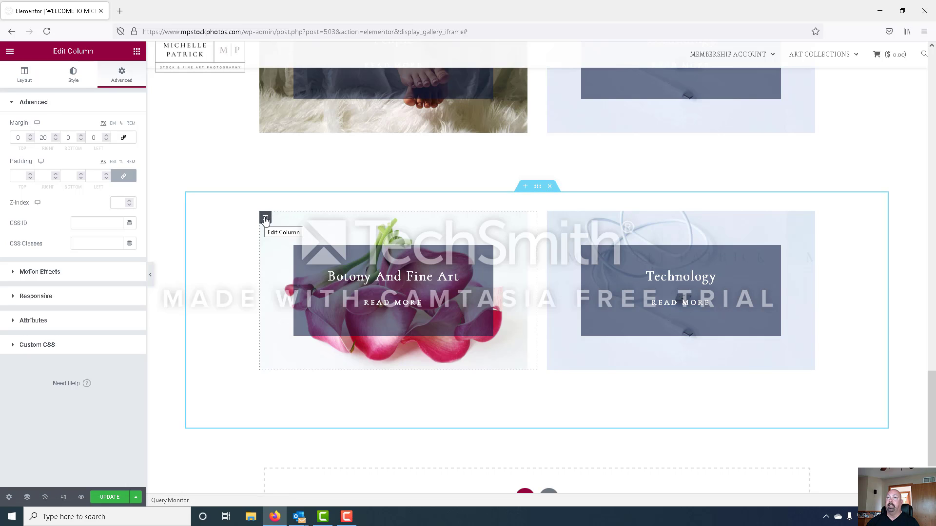
pyautogui.click(74, 76)
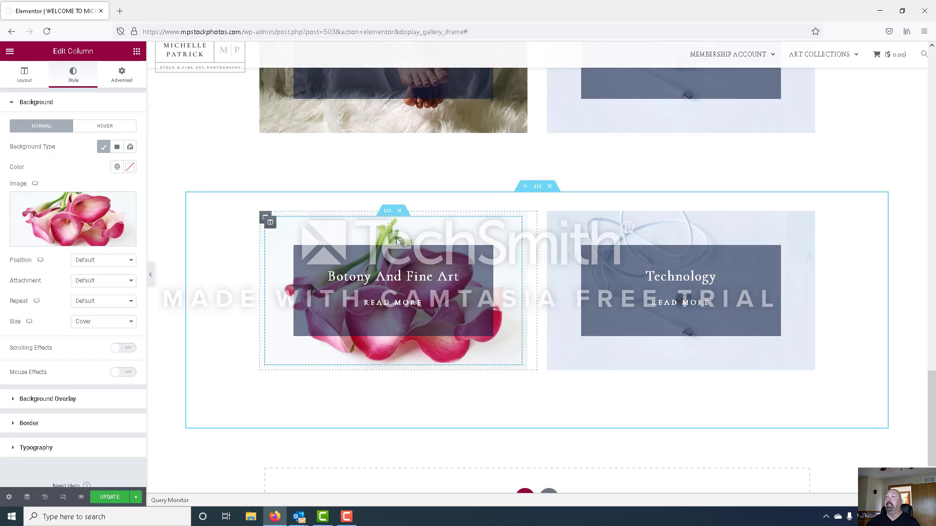
# Step: Inspect the layout, structure and style settings of the inner section inside the Botony And Fine Art tile
pyautogui.click(387, 214)
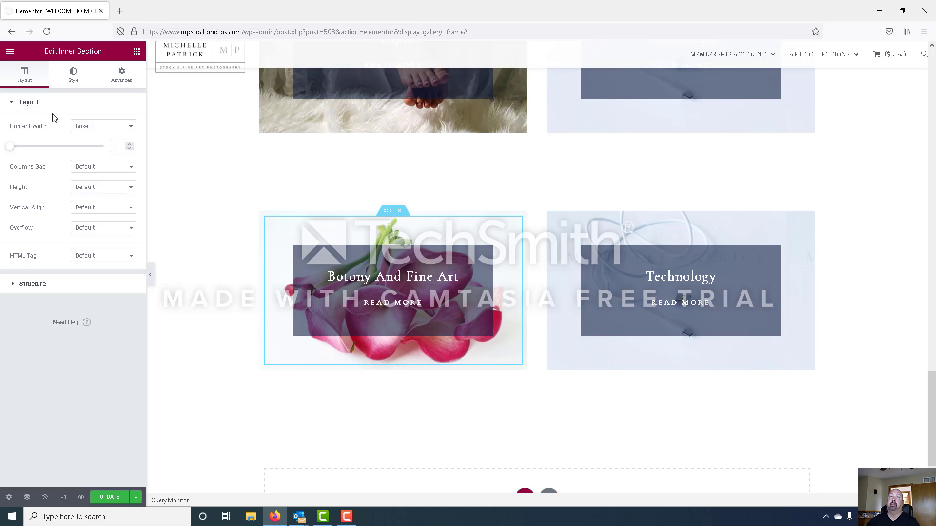
pyautogui.click(21, 286)
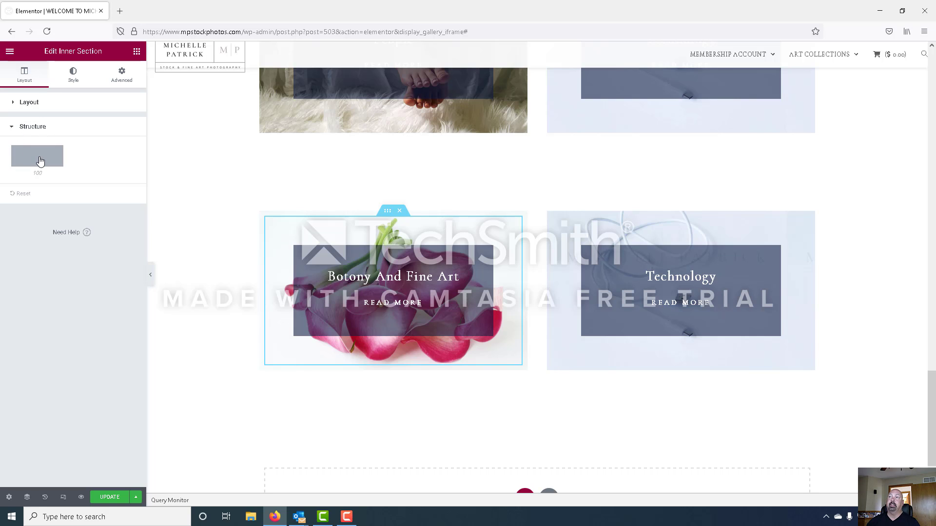
pyautogui.click(73, 73)
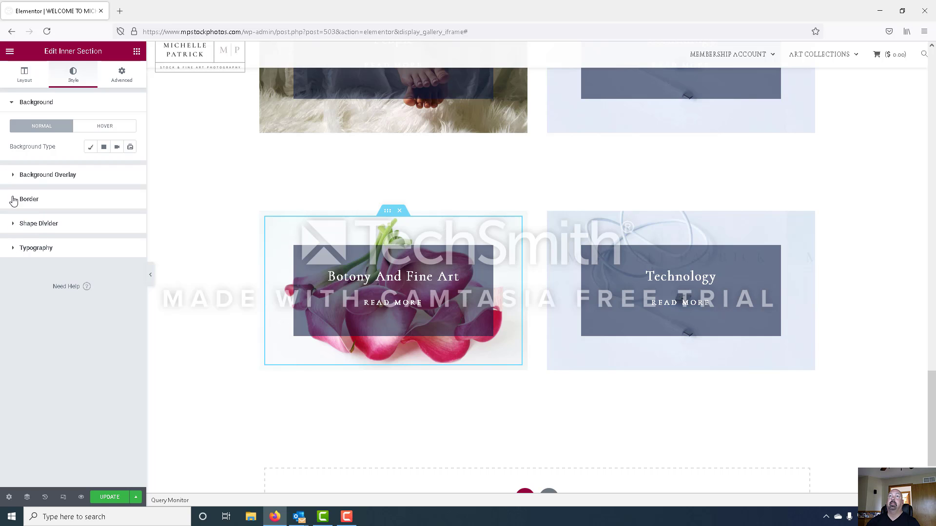
# Step: Check the title text of the Botony And Fine Art heading and the link of its Read More button
pyautogui.click(390, 276)
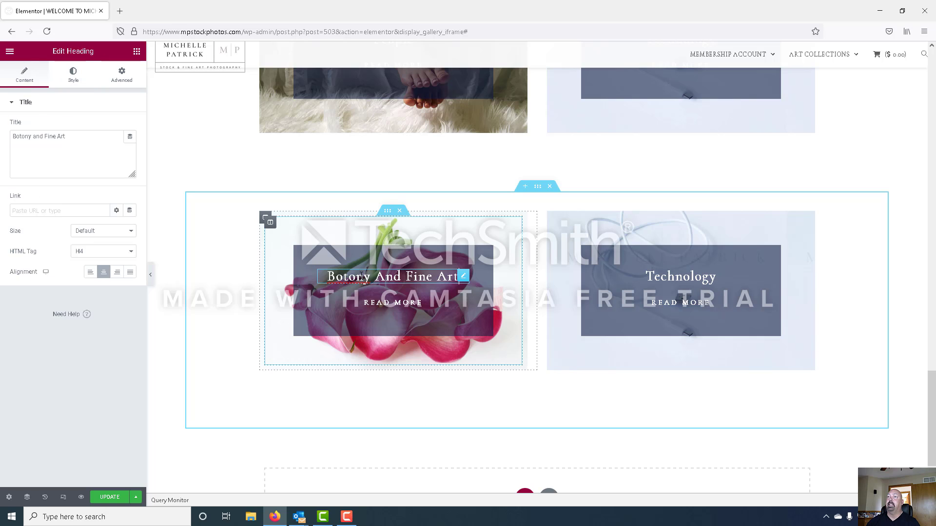
pyautogui.click(62, 138)
pyautogui.moveTo(62, 138); pyautogui.dragTo(11, 141)
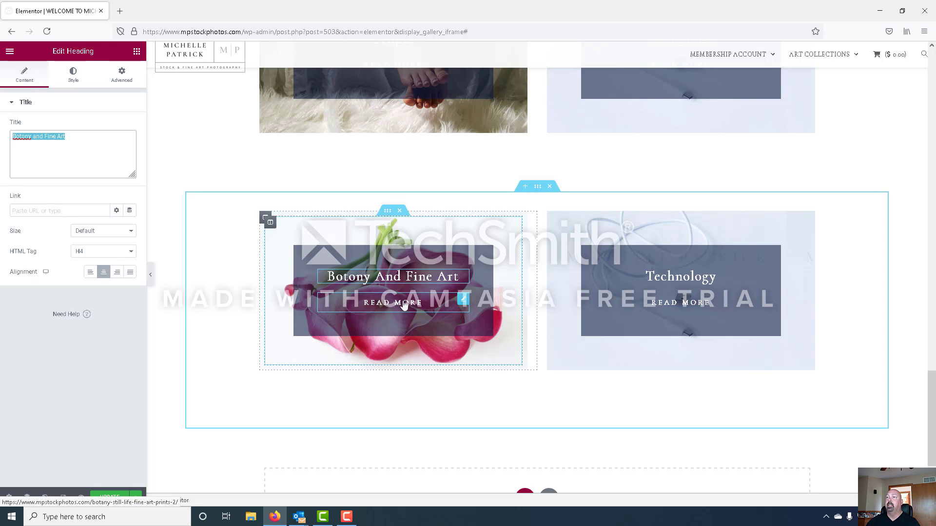
pyautogui.click(440, 304)
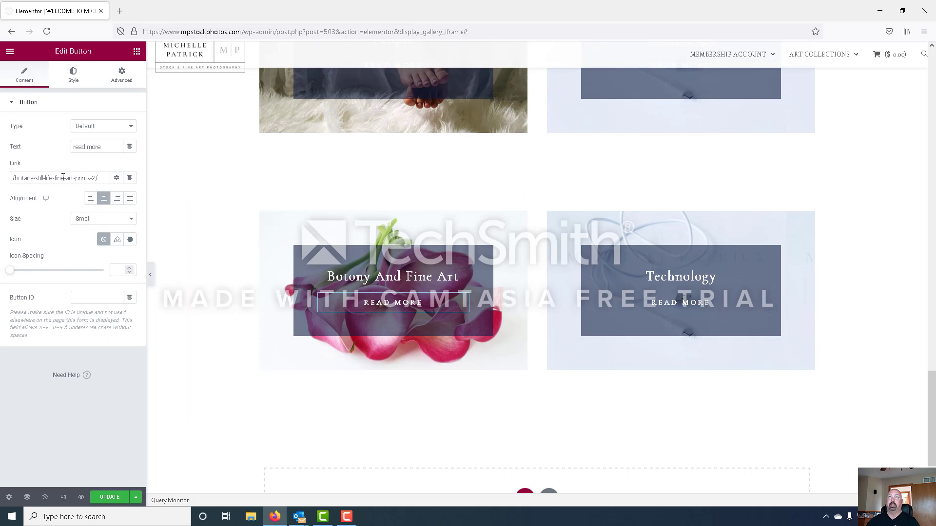
pyautogui.click(105, 180)
pyautogui.hotkey('ctrl', 'a')
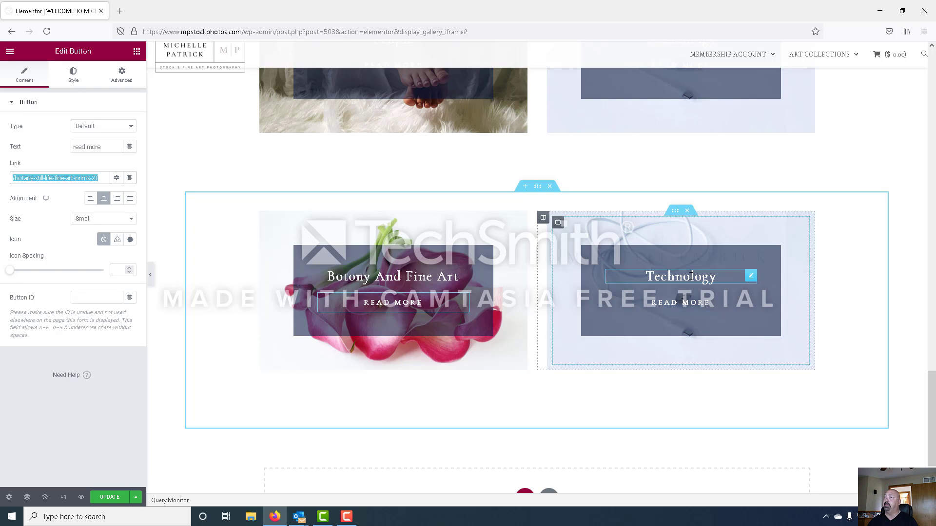
# Step: Duplicate the section containing the Botony And Fine Art and Technology gallery tiles
pyautogui.rightClick(538, 188)
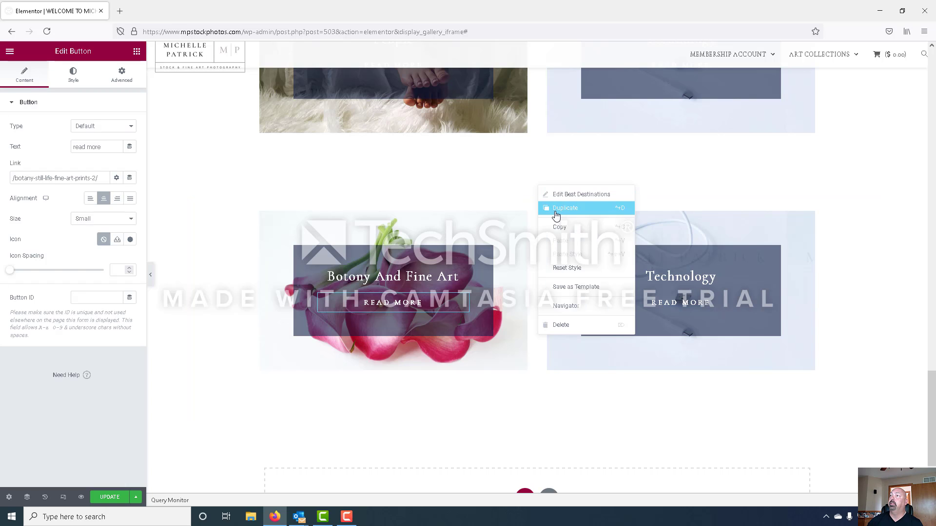